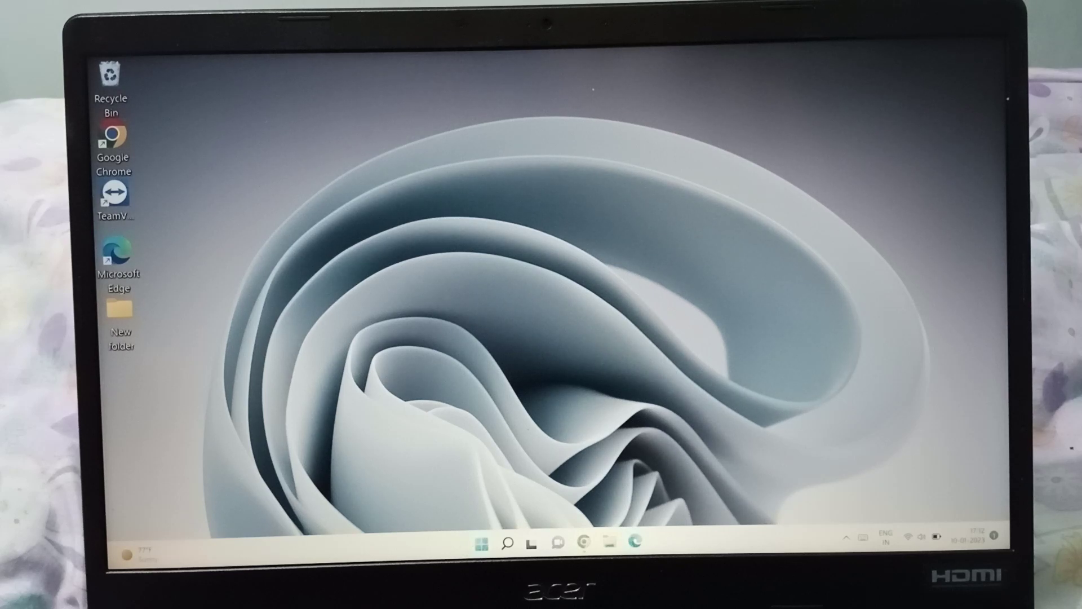
- Launch Settings from the Start menu and go to the System > Sound page
{"action": "left_click", "coordinate": [502, 542]}
{"action": "left_click", "coordinate": [481, 543]}
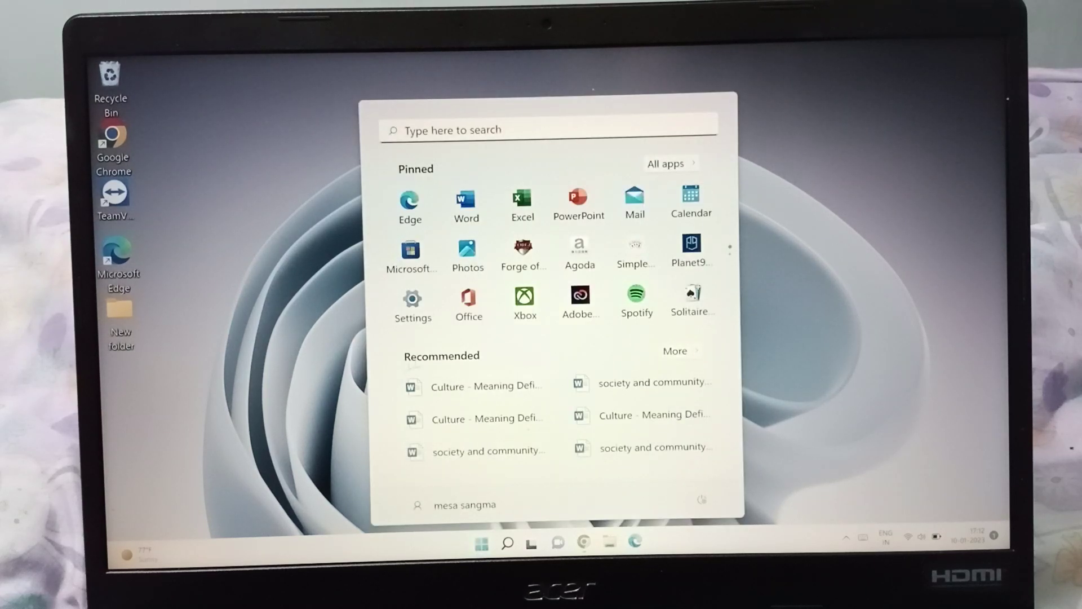
{"action": "left_click", "coordinate": [418, 319]}
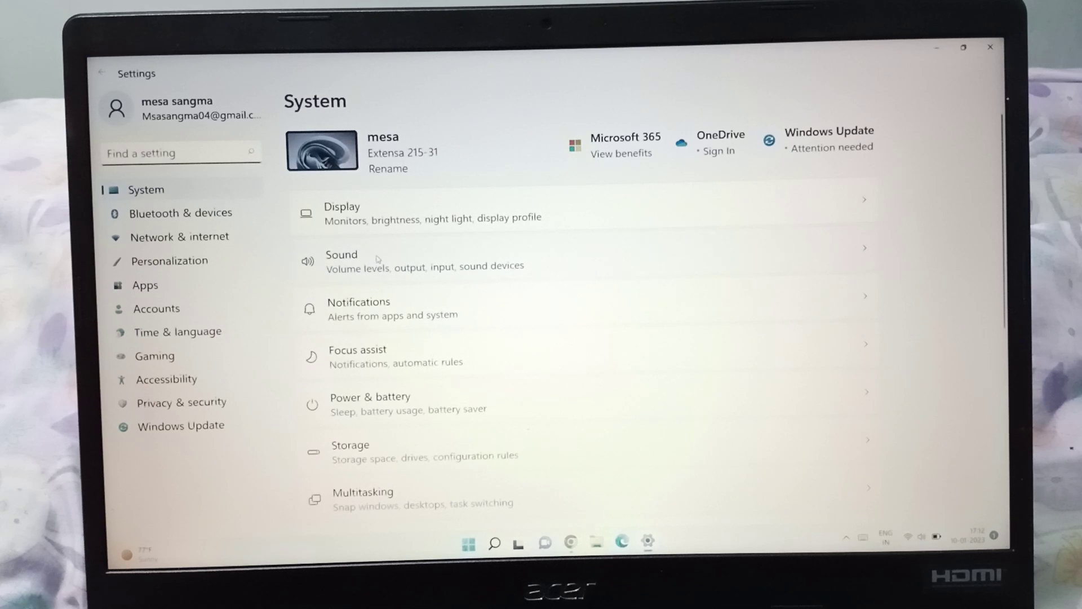
{"action": "left_click", "coordinate": [377, 259]}
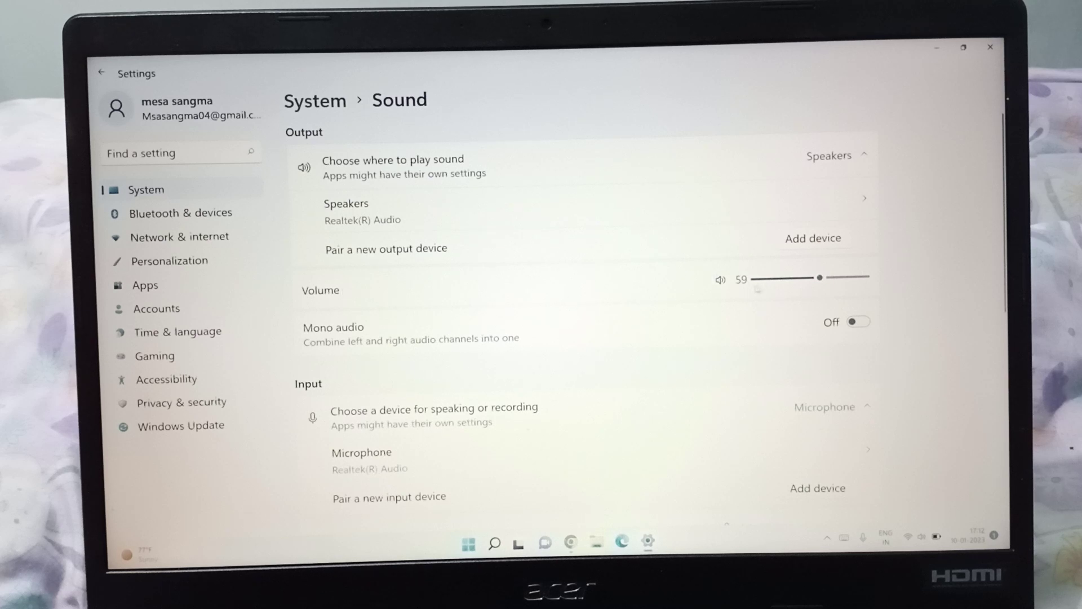
- Move the output volume slider through 6, 100, 69 and 55
{"action": "left_click", "coordinate": [766, 280]}
{"action": "left_click", "coordinate": [865, 278]}
{"action": "left_click", "coordinate": [832, 279]}
{"action": "left_click_drag", "start_coordinate": [833, 279], "coordinate": [816, 278]}
- Raise output volume to 100, lower it to 77, then close Settings and reopen Start
{"action": "left_click", "coordinate": [866, 277]}
{"action": "mouse_move", "coordinate": [864, 278]}
{"action": "left_mouse_down"}
{"action": "mouse_move", "coordinate": [850, 277]}
{"action": "mouse_move", "coordinate": [866, 277]}
{"action": "left_mouse_up"}
{"action": "key", "text": "Left"}
{"action": "key", "text": "Left"}
{"action": "key", "text": "Left"}
{"action": "key", "text": "Left"}
{"action": "key", "text": "Left"}
{"action": "key", "text": "Left"}
{"action": "left_click", "coordinate": [995, 48]}
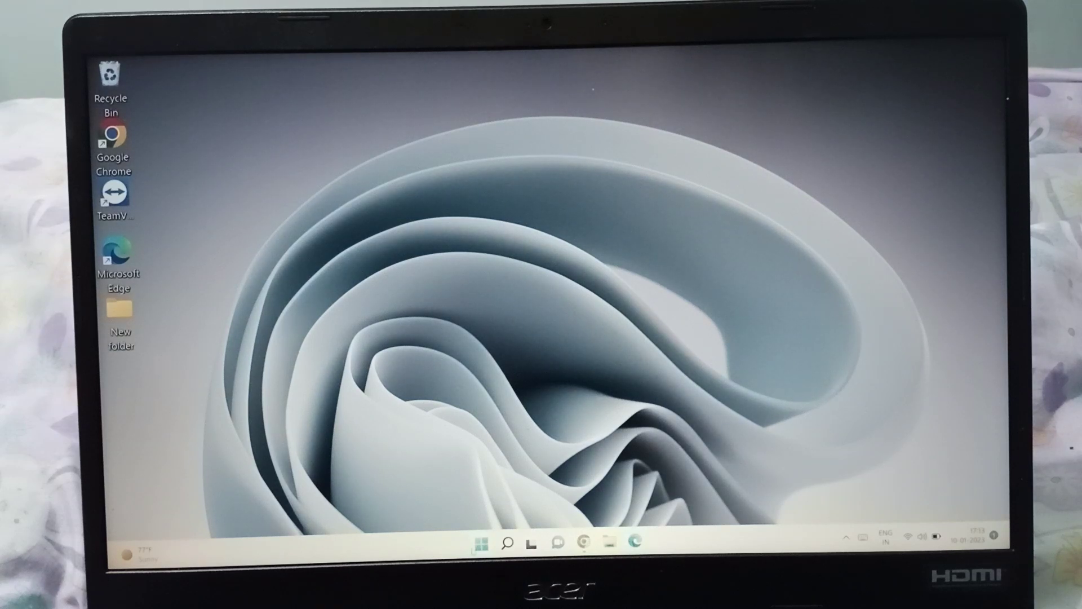
{"action": "left_click", "coordinate": [481, 543]}
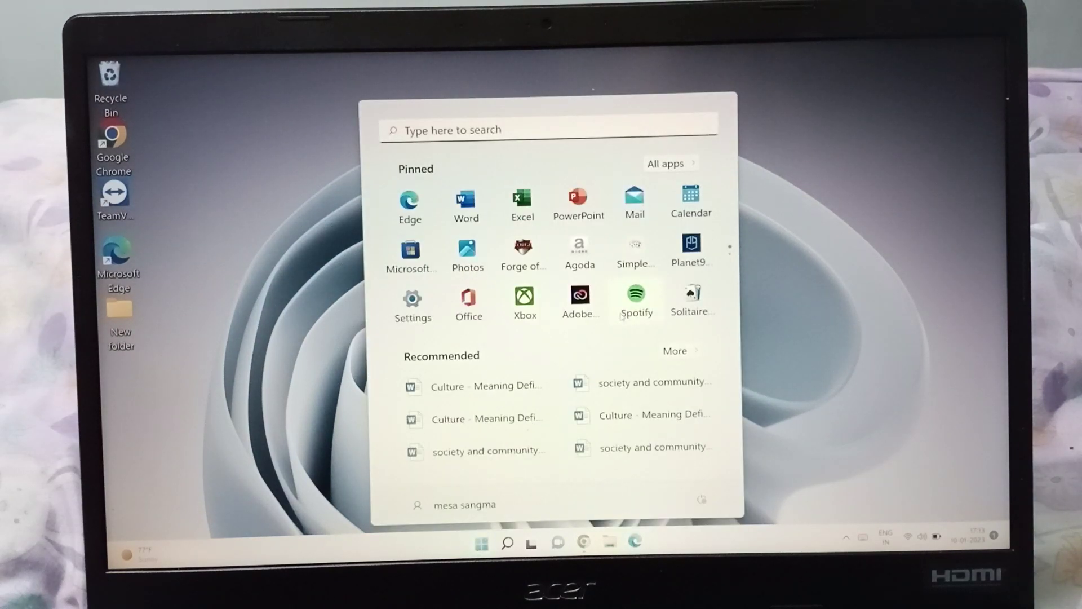